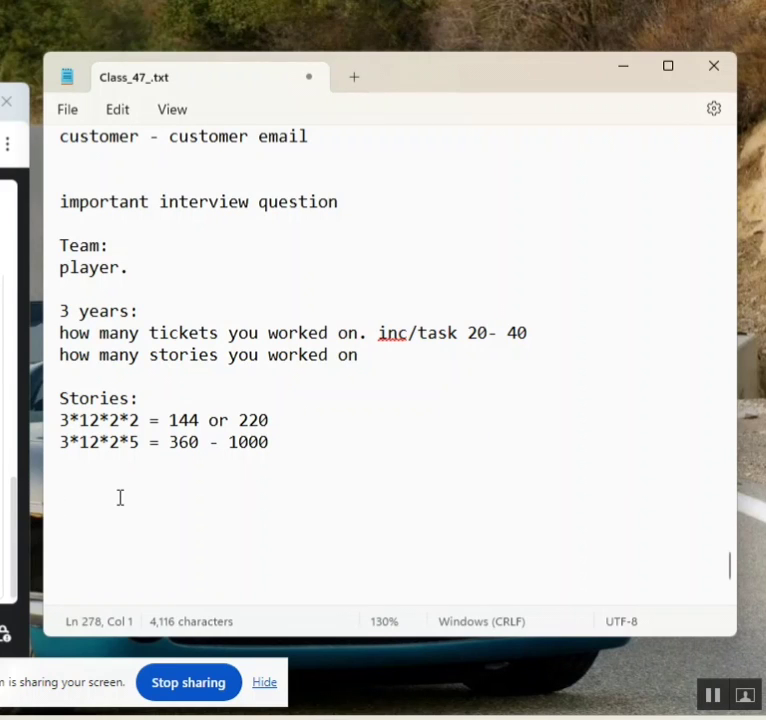
pyautogui.write('proxy')
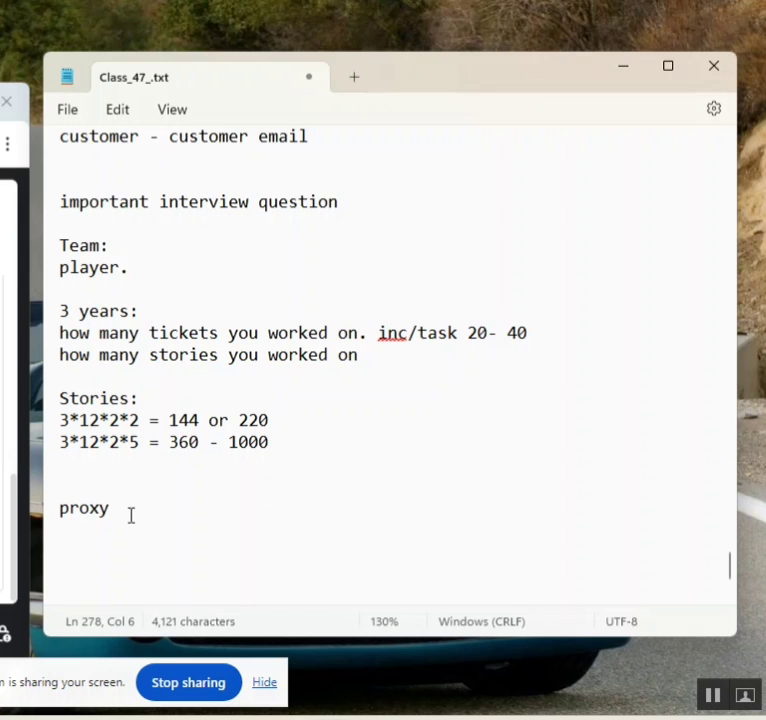
pyautogui.write(':')
# End the heading with 'proxy:' and put a lone '?' two lines below it.
pyautogui.press('Return')
pyautogui.press('Return')
pyautogui.write('?')
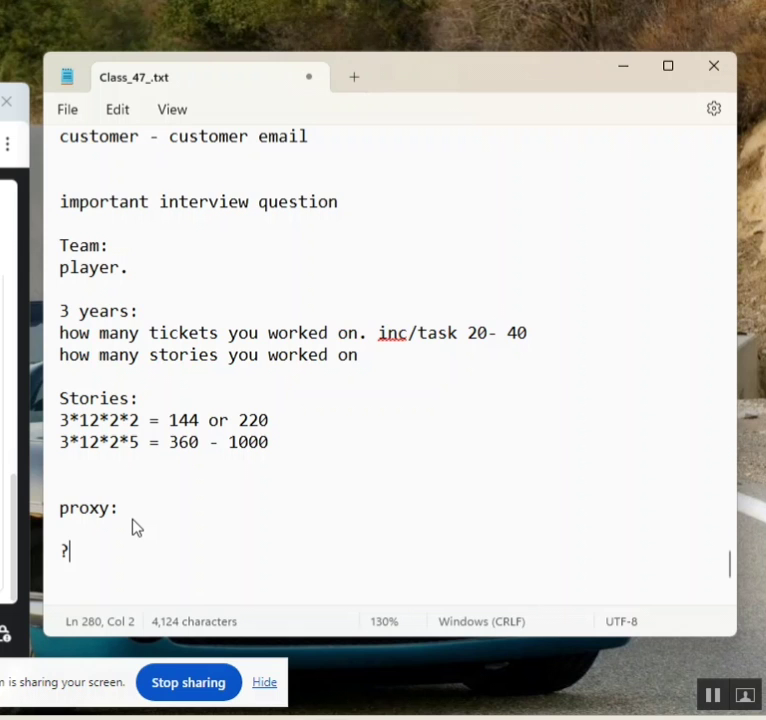
pyautogui.moveTo(448, 333); pyautogui.dragTo(527, 333)
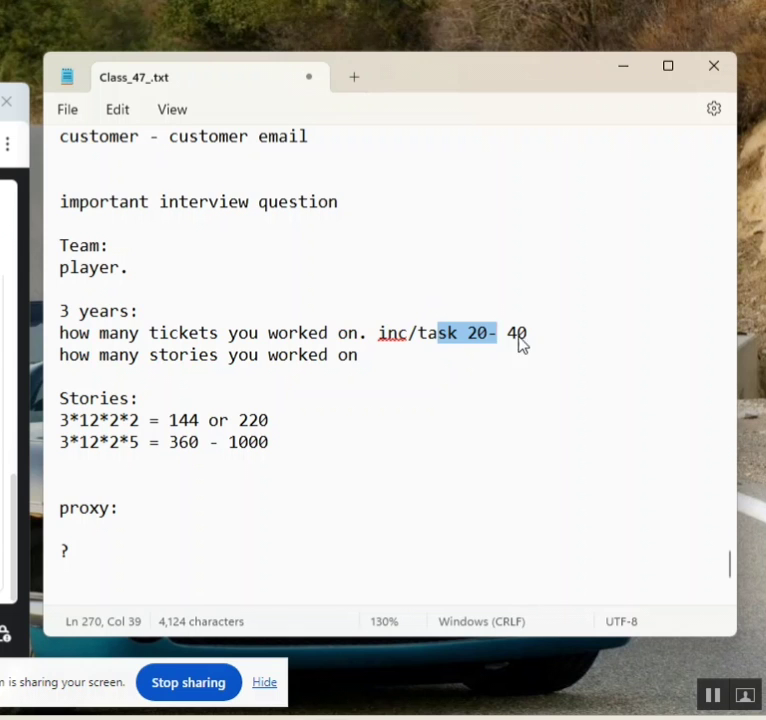
pyautogui.moveTo(150, 355); pyautogui.dragTo(200, 356)
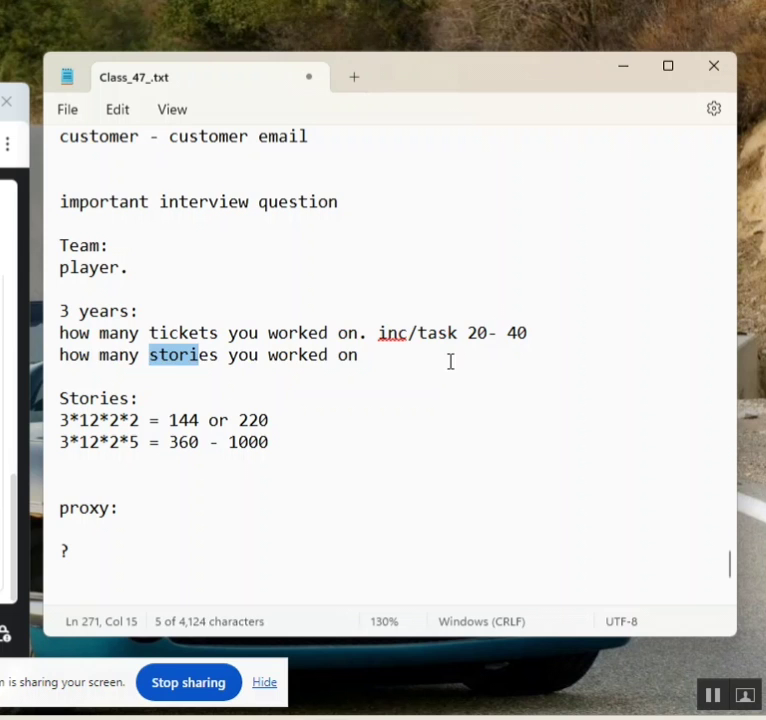
pyautogui.moveTo(460, 333); pyautogui.dragTo(120, 388)
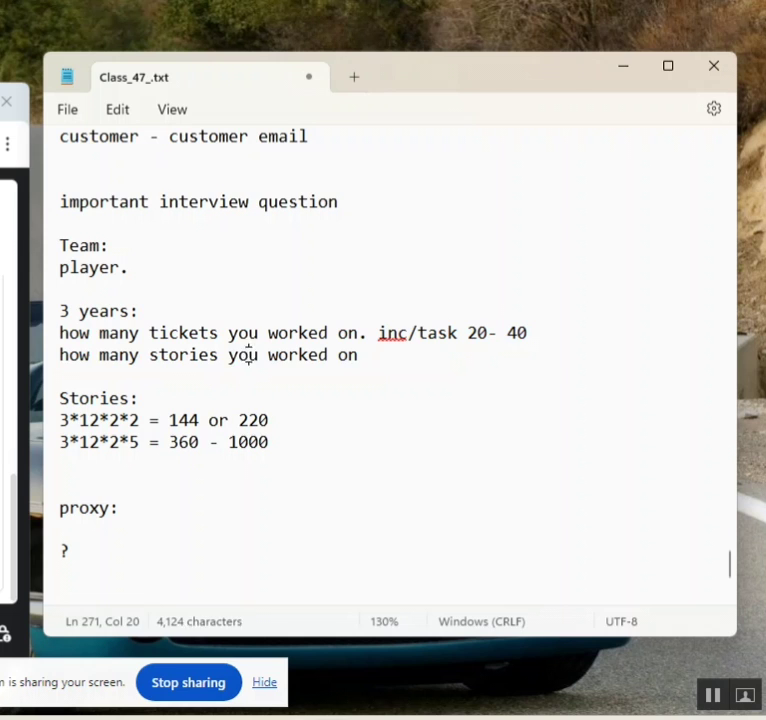
pyautogui.doubleClick(241, 356)
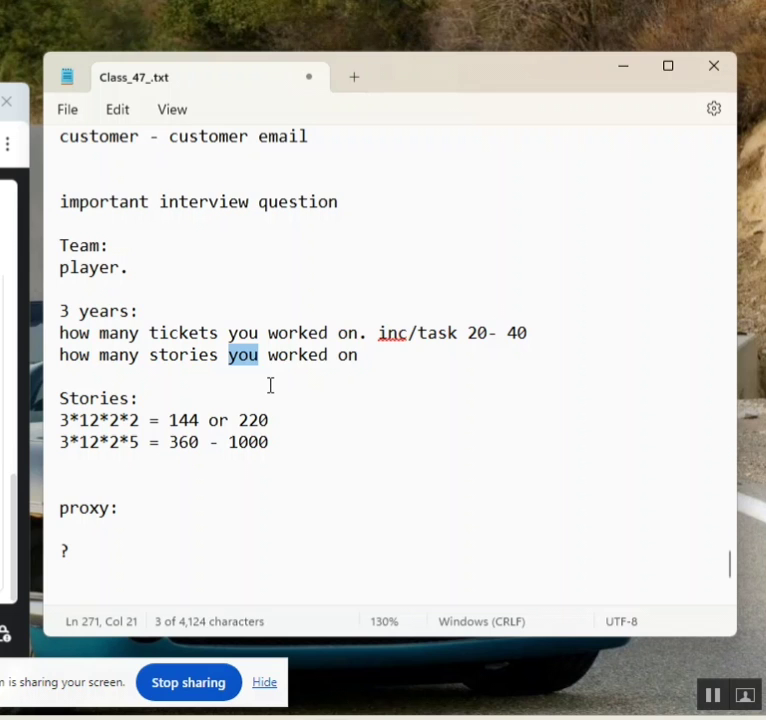
# Add a new line reading '80 %' beneath the '?' entry.
pyautogui.click(128, 548)
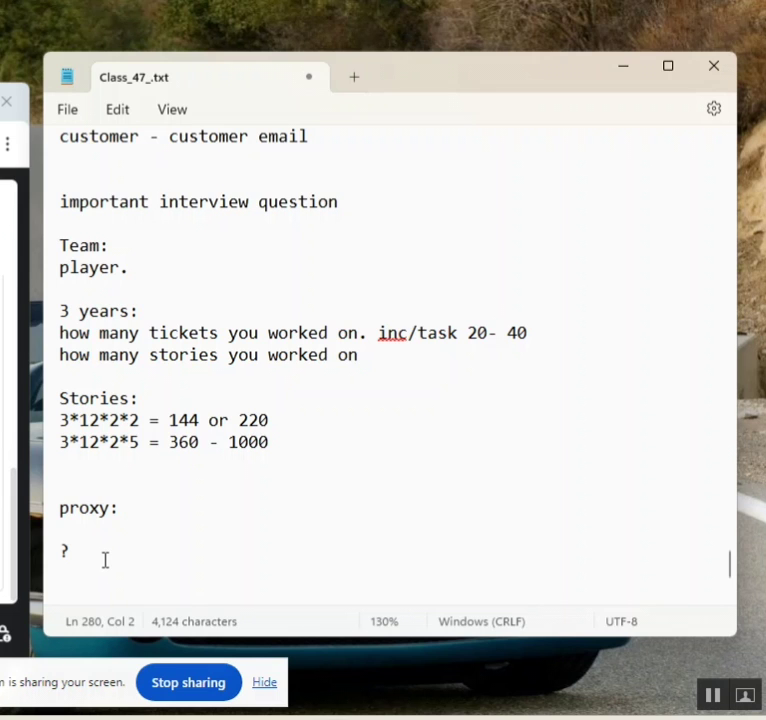
pyautogui.press('Return')
pyautogui.write('80')
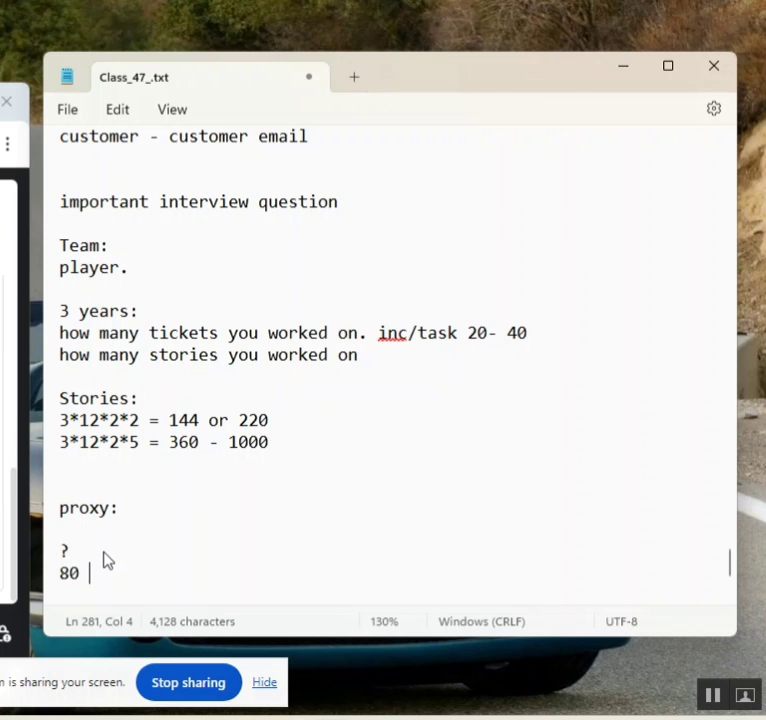
pyautogui.write(' %')
# Complete the '80 %' line and add '15' on the line below it.
pyautogui.press('Return')
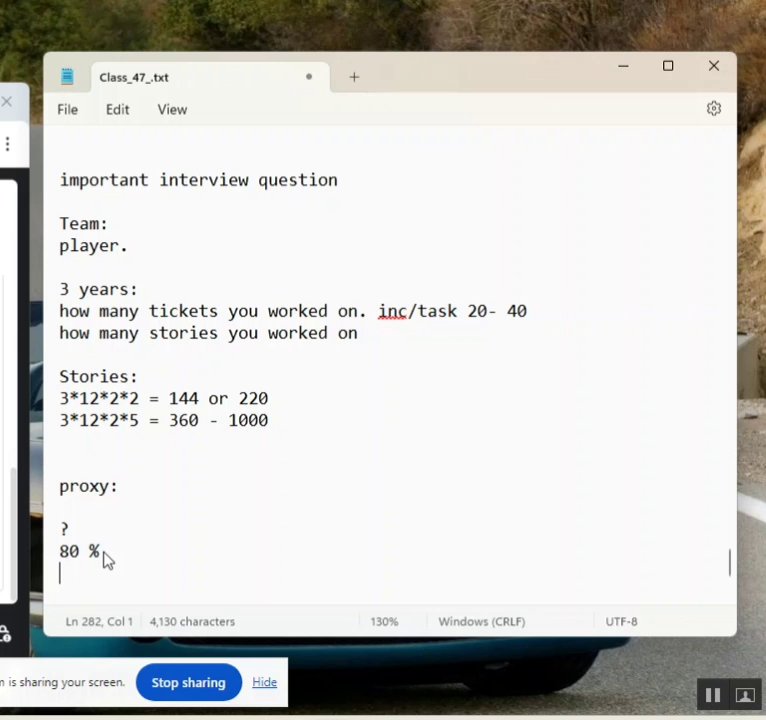
pyautogui.write('15')
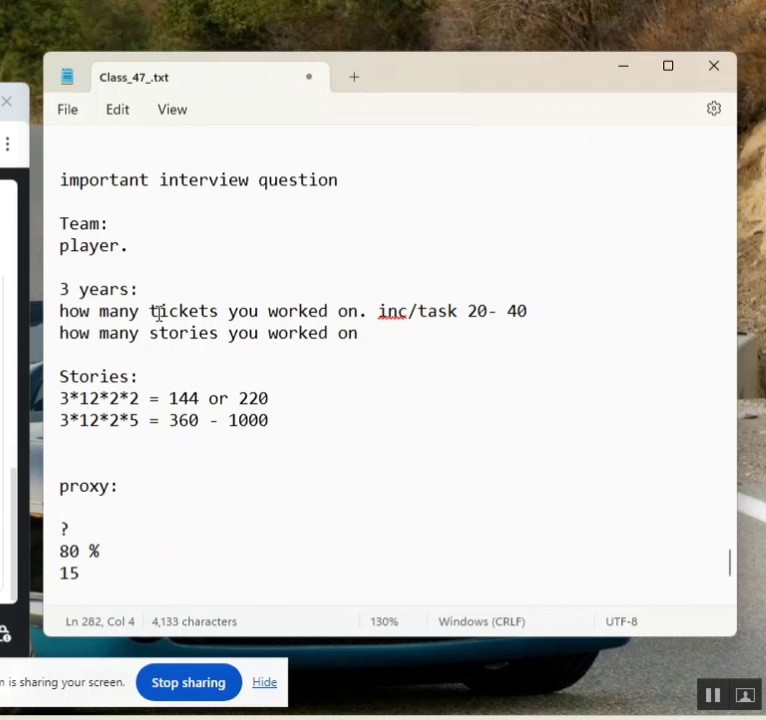
# Select the block of notes from the blank line above '3 years:' through '15'.
pyautogui.moveTo(62, 268); pyautogui.dragTo(170, 538)
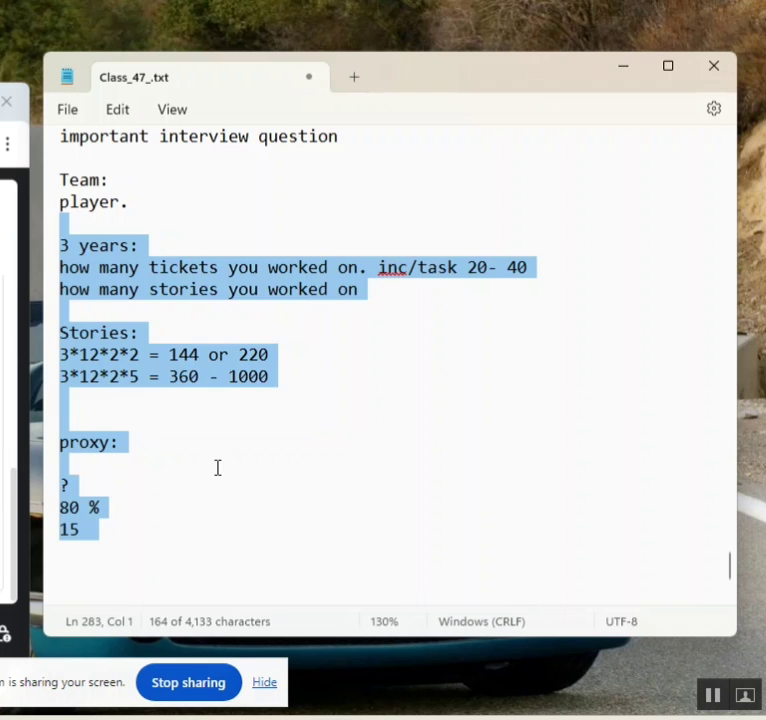
# Deselect the notes block, leaving the text under 'proxy:' unchanged.
pyautogui.click(217, 468)
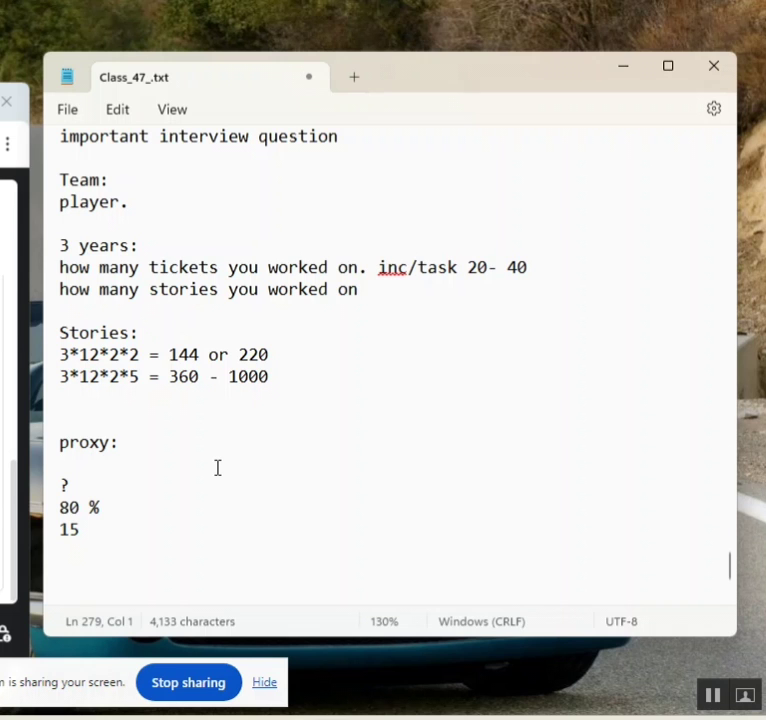
pyautogui.click(270, 267)
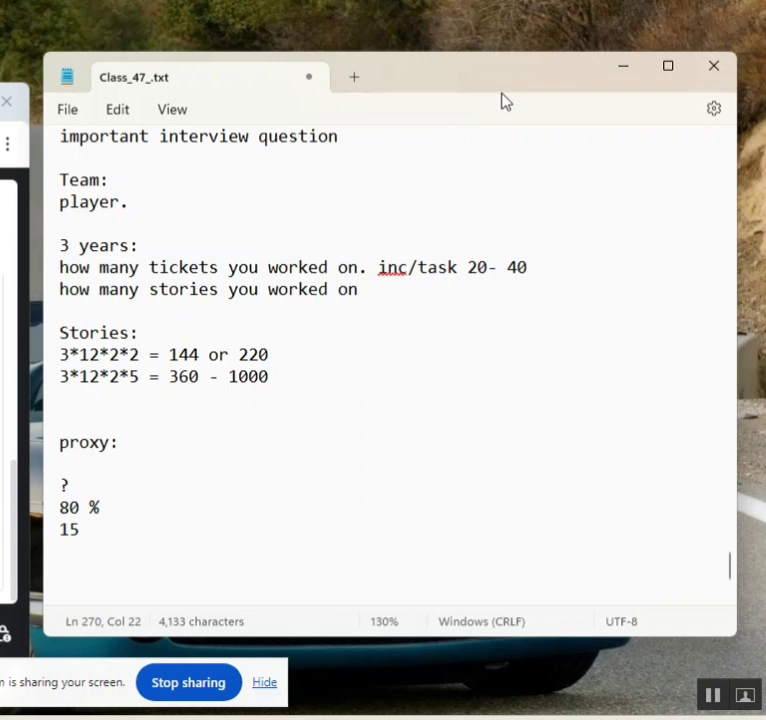
pyautogui.moveTo(515, 80); pyautogui.dragTo(521, 62)
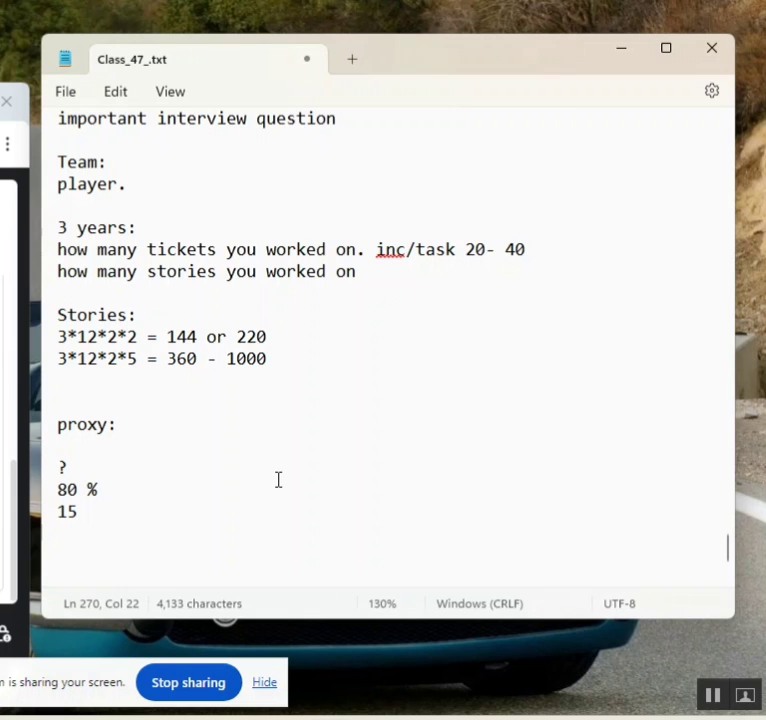
pyautogui.click(265, 682)
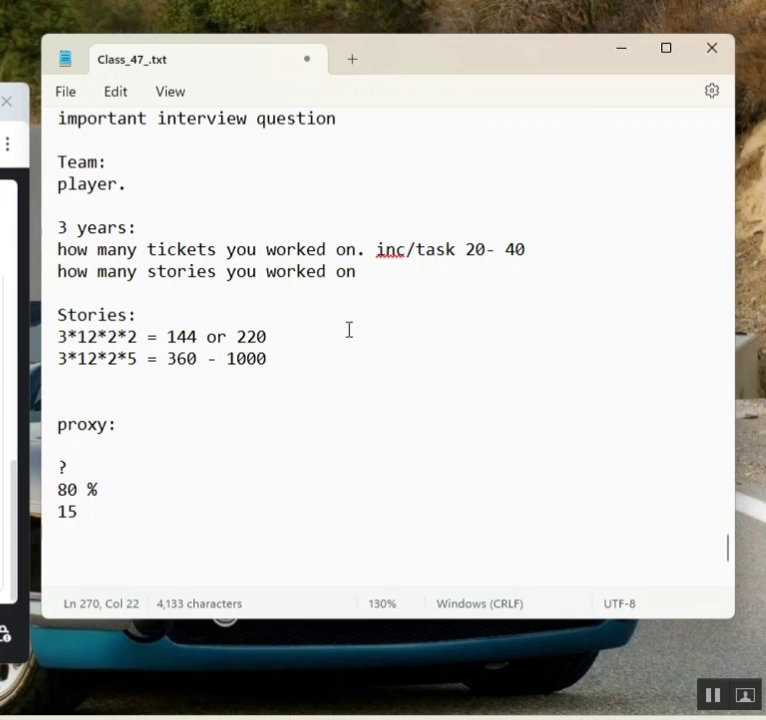
pyautogui.click(270, 338)
pyautogui.click(105, 206)
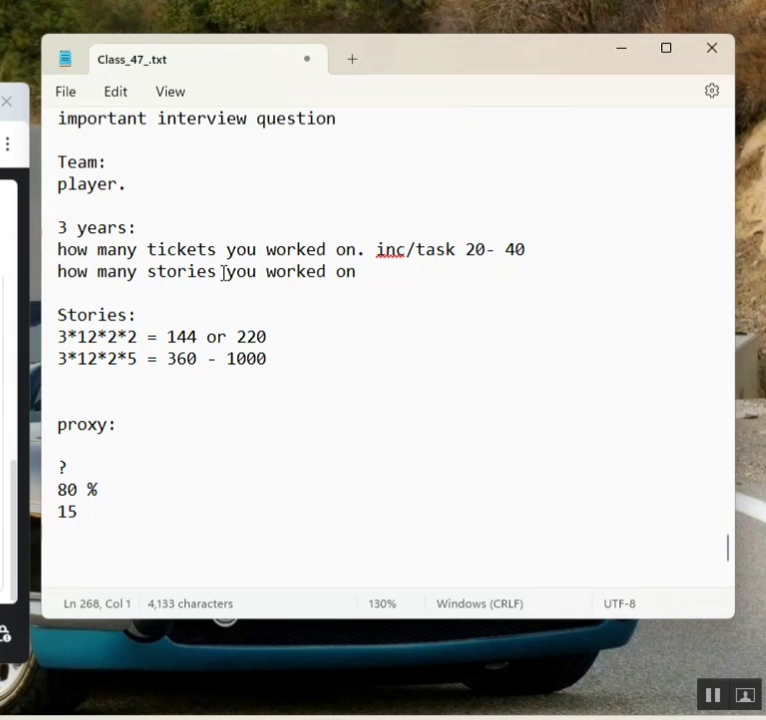
pyautogui.click(210, 444)
pyautogui.click(398, 362)
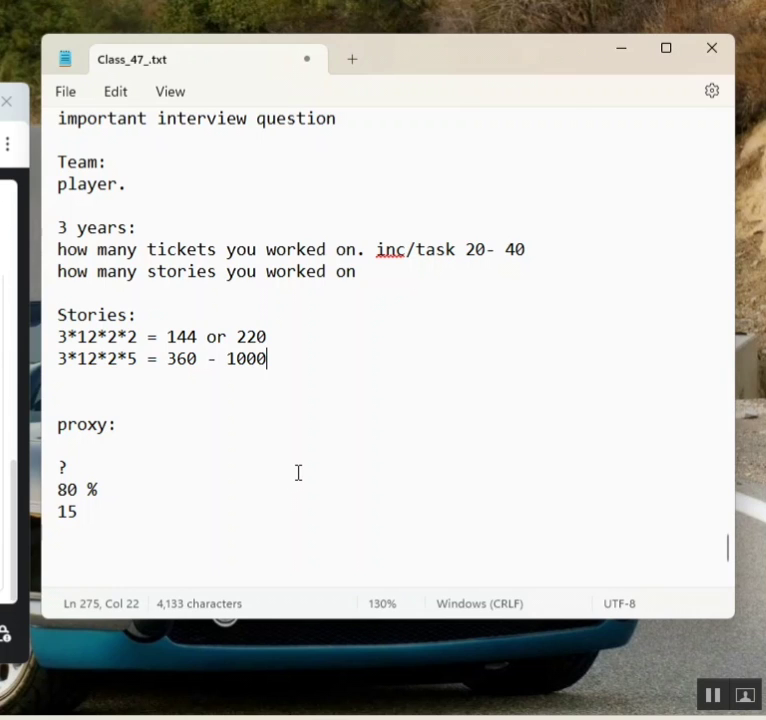
pyautogui.click(297, 472)
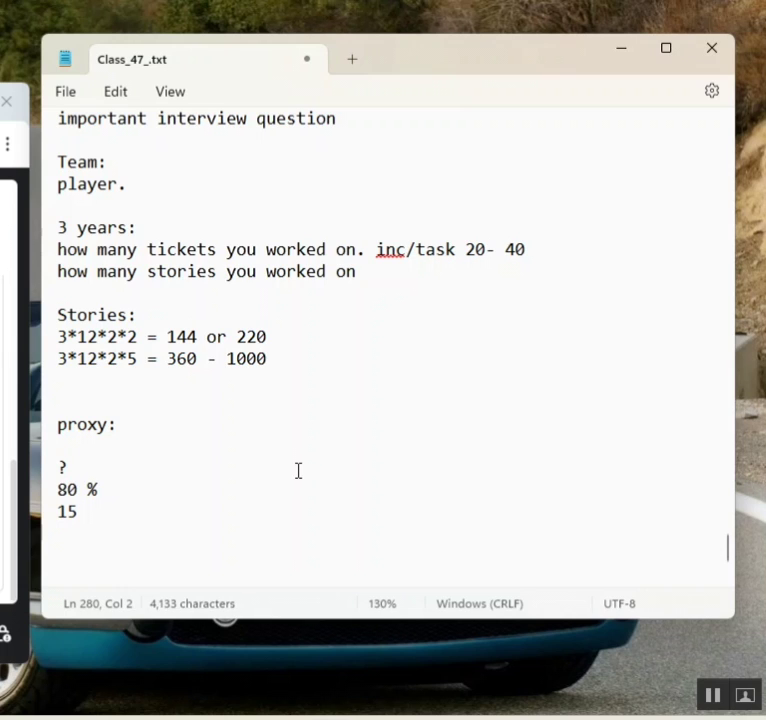
pyautogui.scroll(-1, 297, 472)
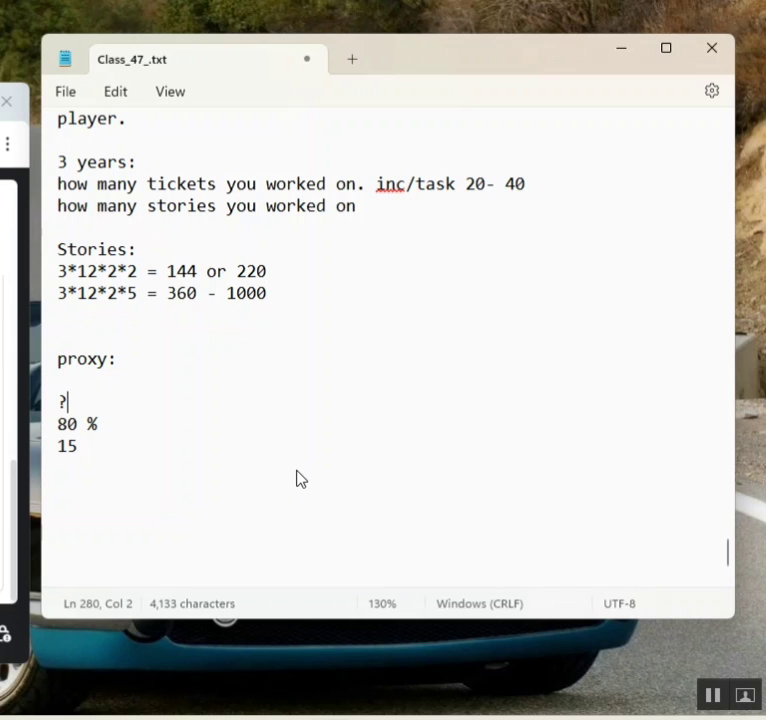
pyautogui.click(330, 430)
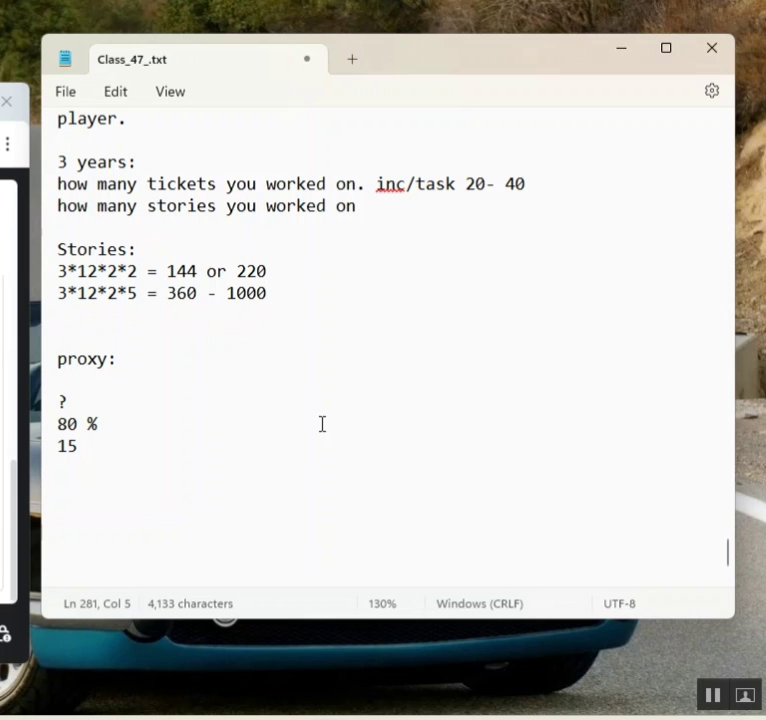
pyautogui.moveTo(68, 401); pyautogui.dragTo(60, 382)
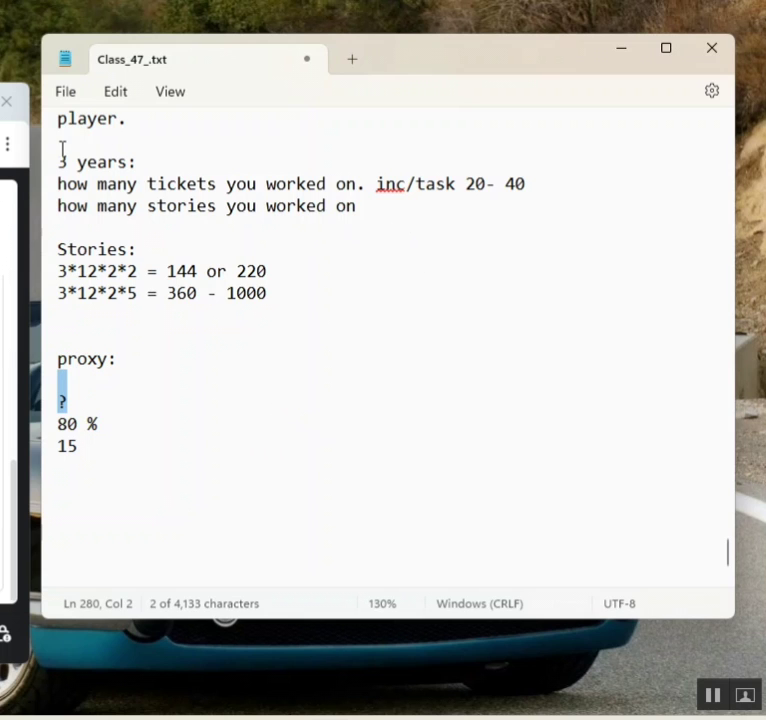
pyautogui.moveTo(58, 140); pyautogui.dragTo(331, 309)
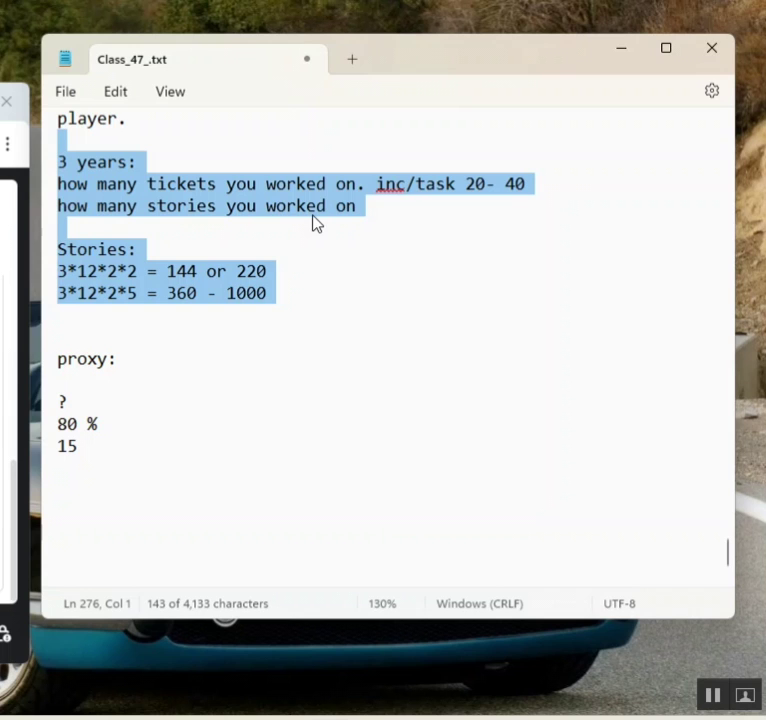
pyautogui.click(320, 326)
pyautogui.scroll(1, 320, 328)
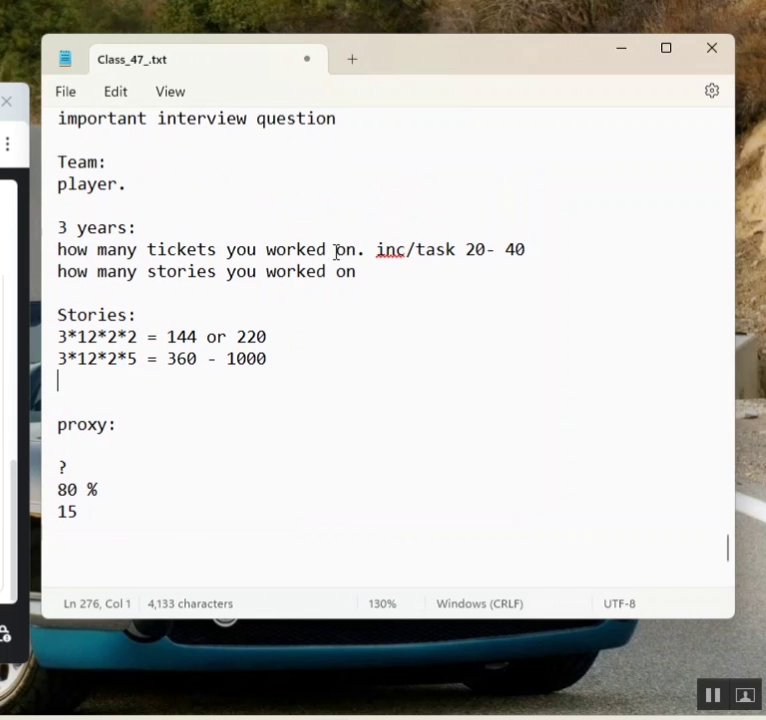
pyautogui.click(541, 334)
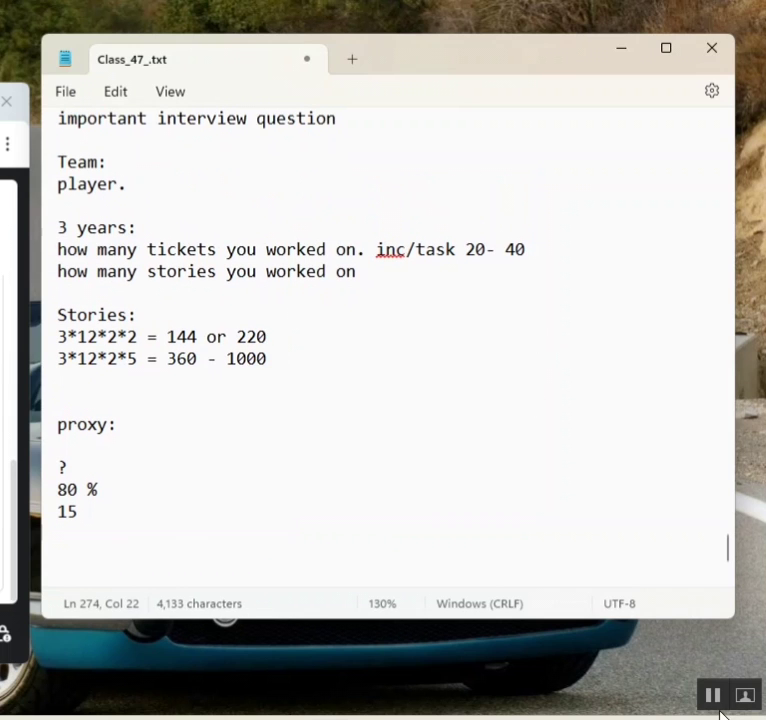